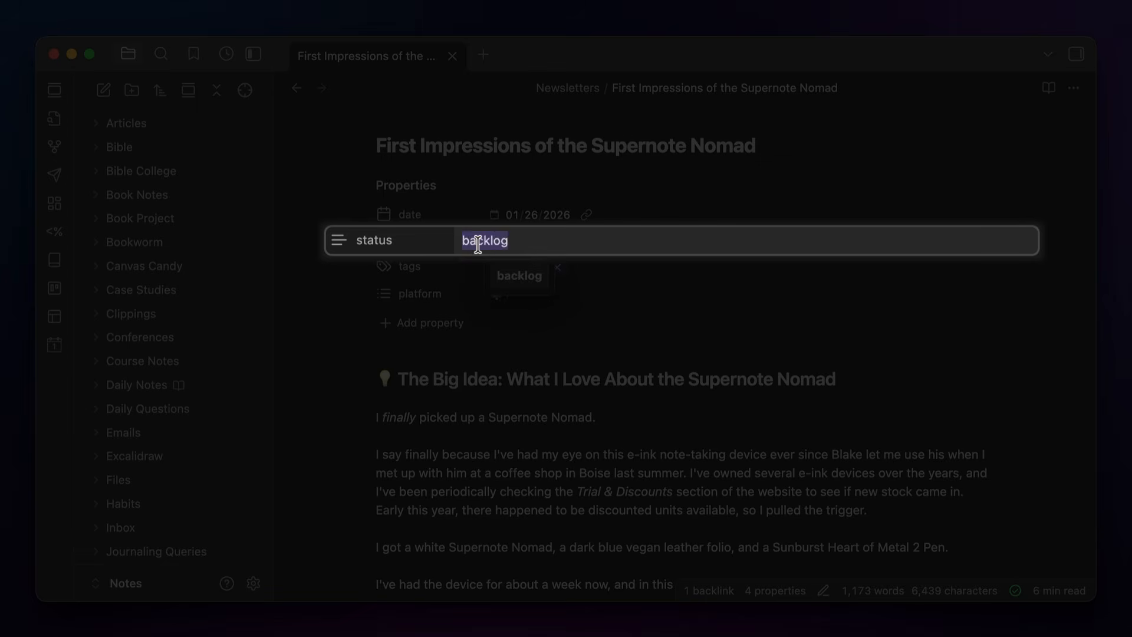
# Step: Confirm backlog as the status of the First Impressions of the Supernote Nomad newsletter note
pyautogui.press('Return')
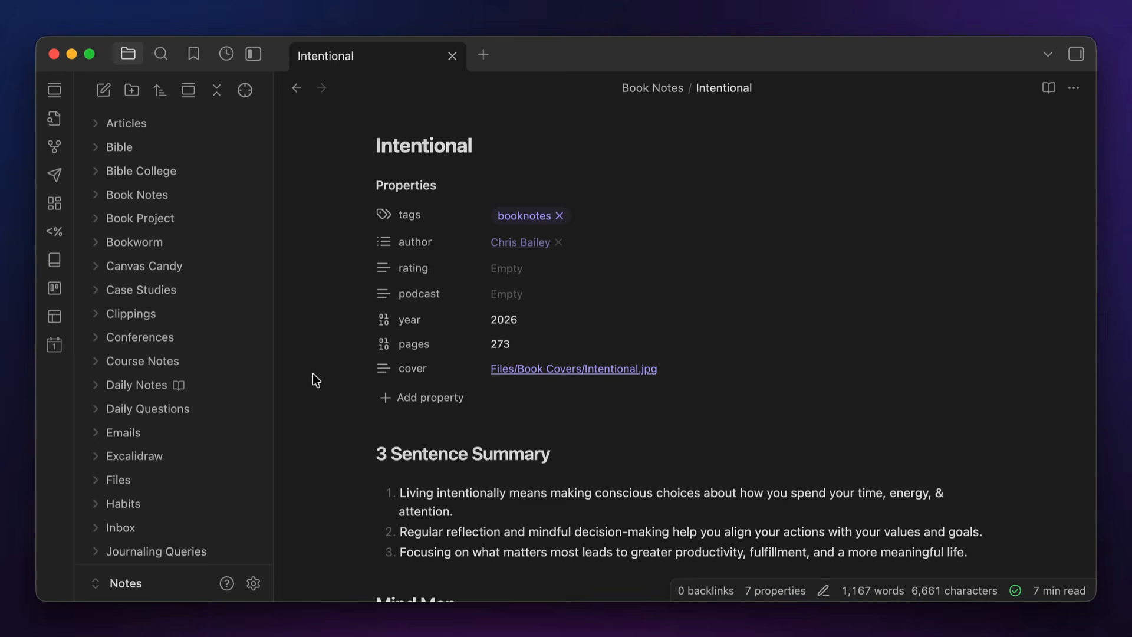
# Step: Rate the Intentional book note five stars in its rating property
pyautogui.click(509, 269)
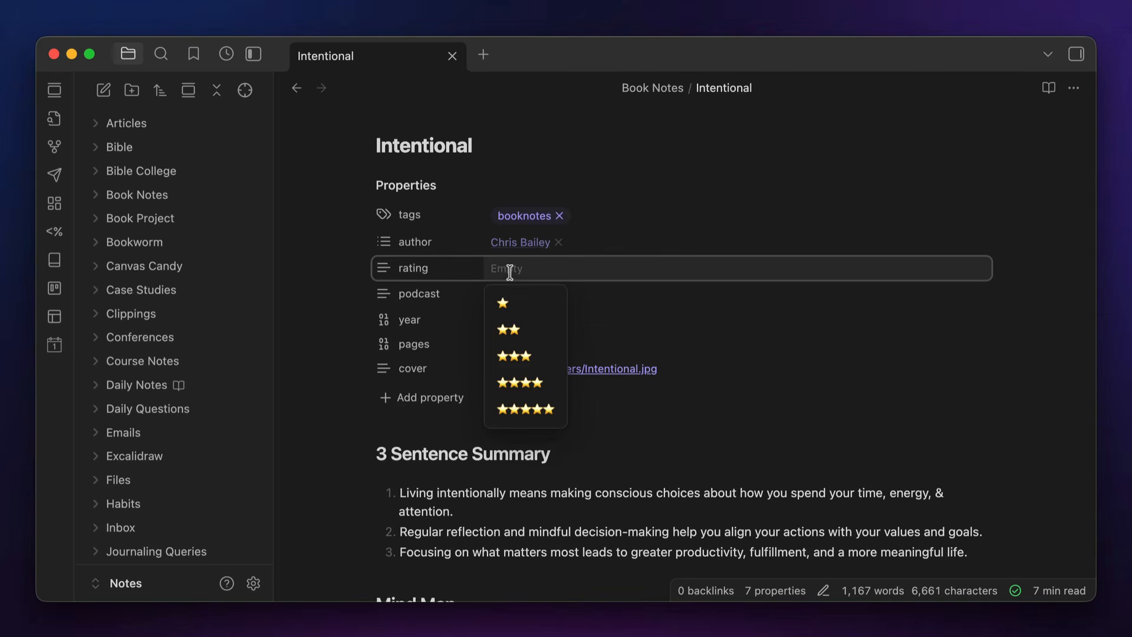
pyautogui.click(519, 409)
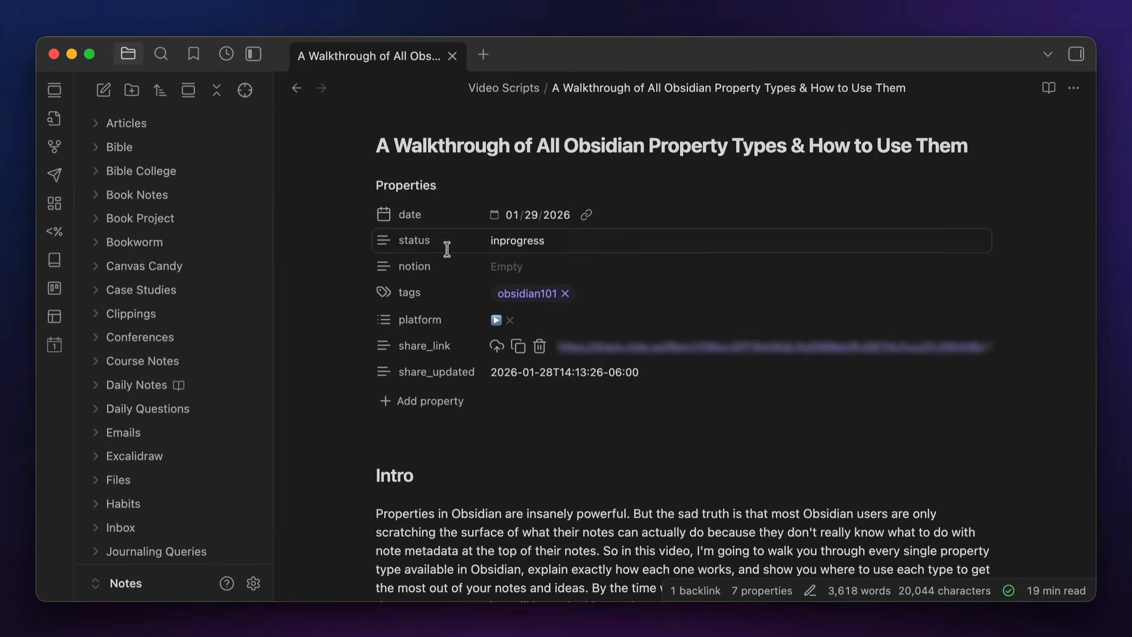
# Step: Paste the copied Notion page link into the video script note's empty notion property
pyautogui.click(507, 266)
pyautogui.press('super+v')
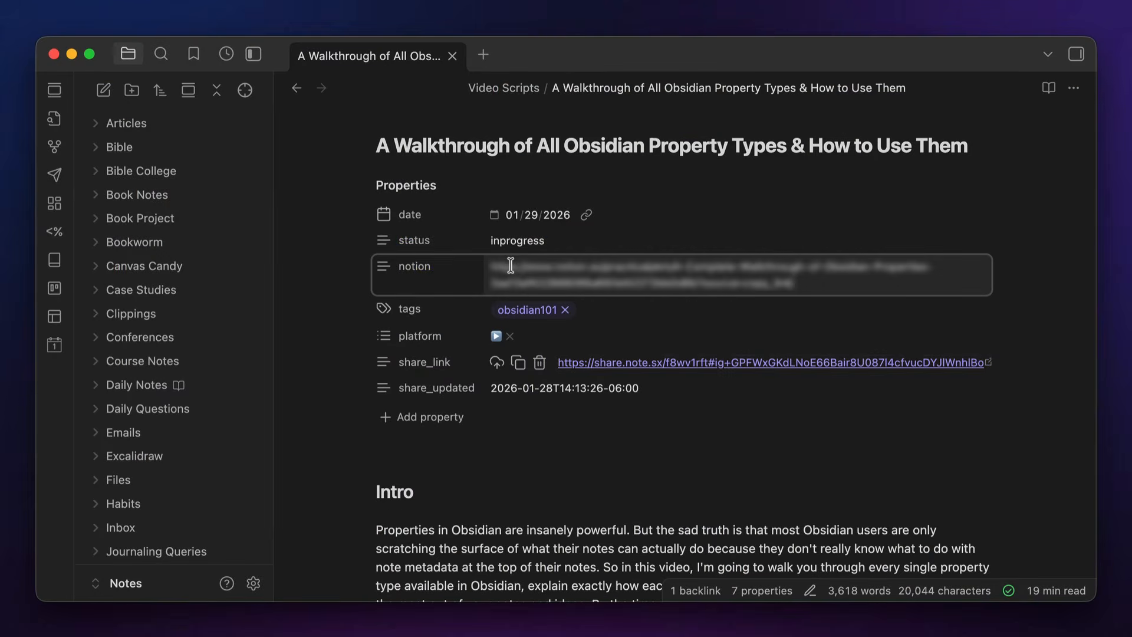
pyautogui.press('Escape')
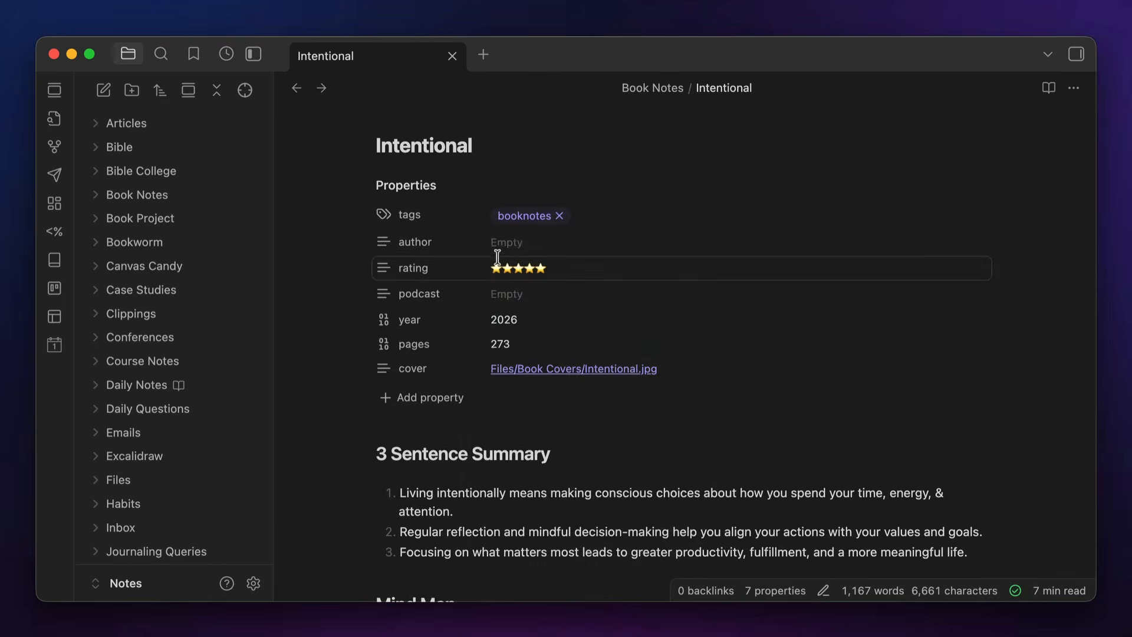
# Step: Fill the Intentional book note's author property with an internal link to the Chris Bailey note
pyautogui.click(506, 249)
pyautogui.write('[[Chris Bailey')
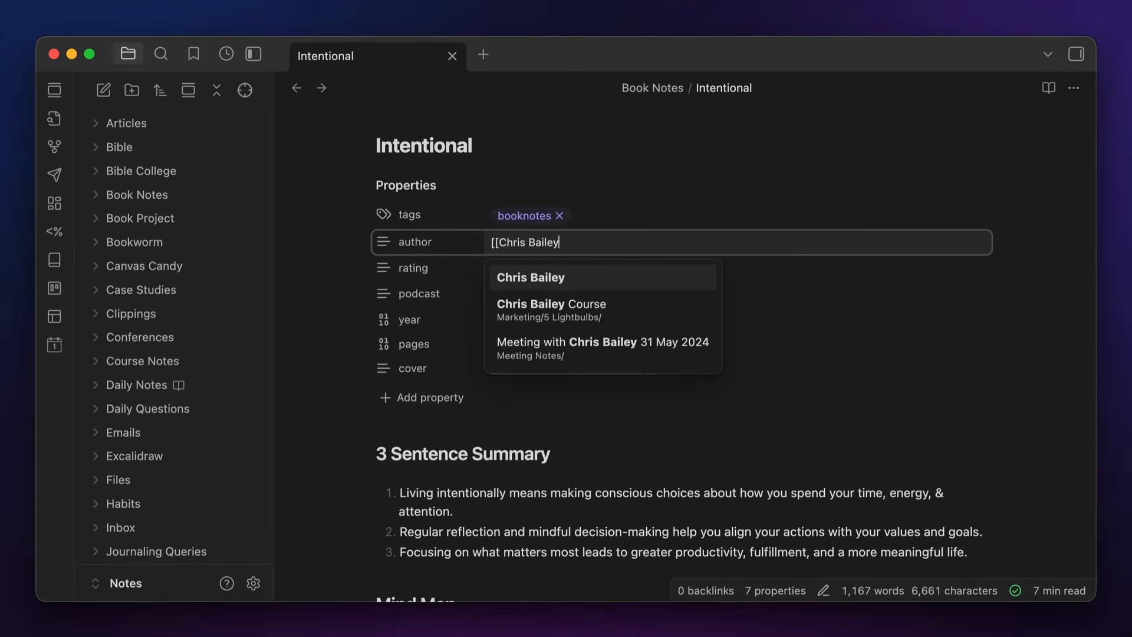
pyautogui.press('Return')
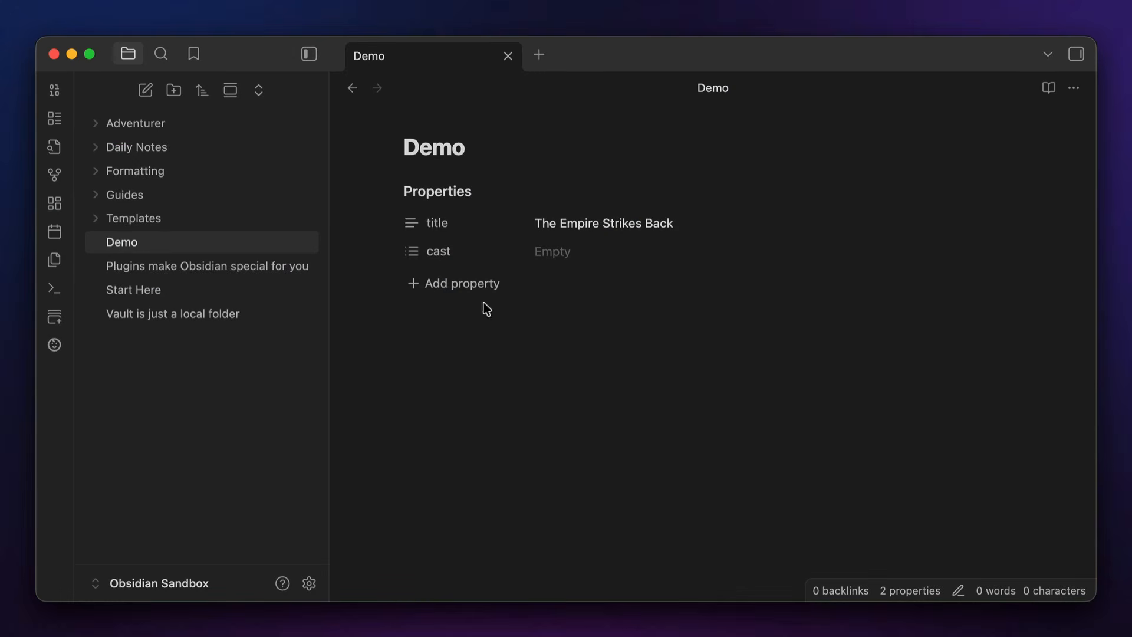
# Step: Add Mark Hamill, Harrison Ford and Carrie Fisher as separate entries in the Demo note's cast property
pyautogui.click(553, 251)
pyautogui.write('Mark Ha')
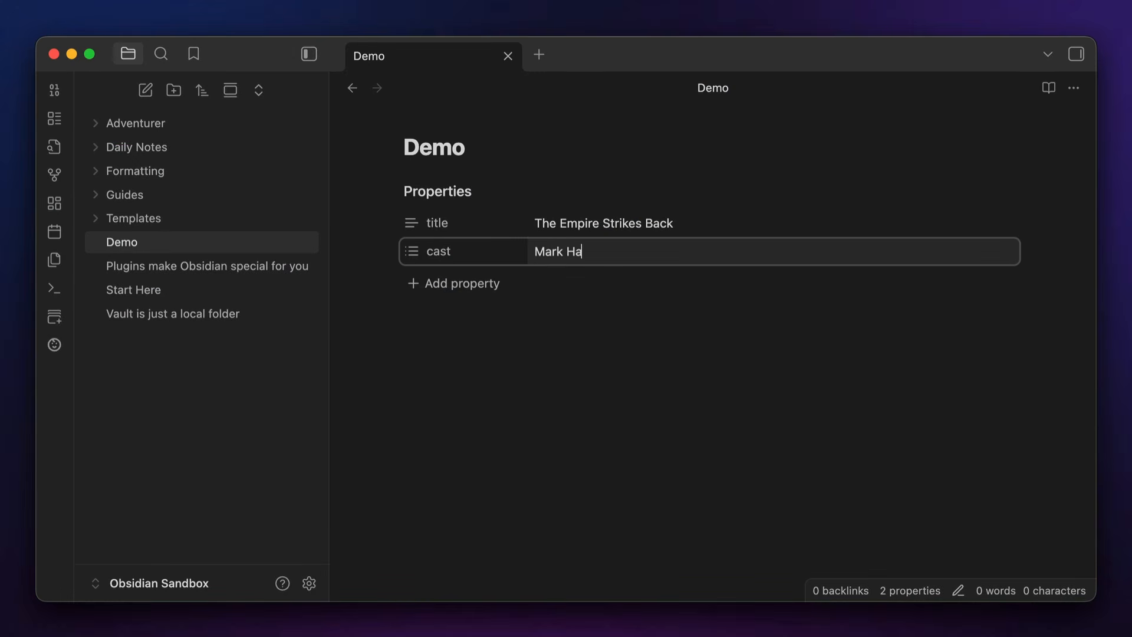
pyautogui.write('mill')
pyautogui.press('Return')
pyautogui.write('Harrison Ford')
pyautogui.press('Return')
pyautogui.write('Car')
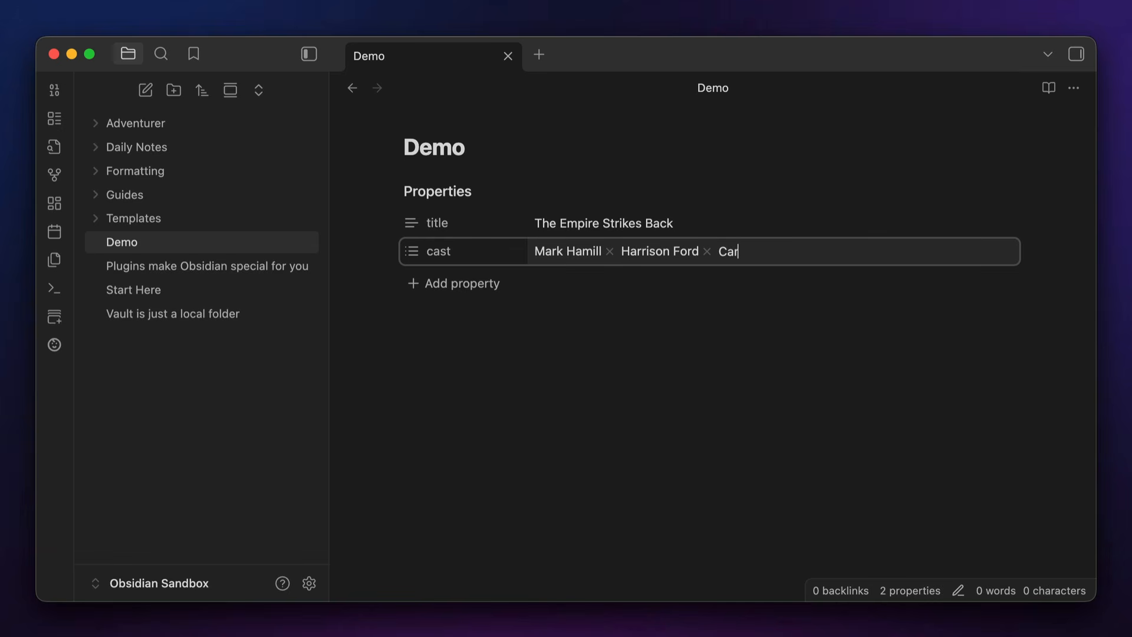
pyautogui.write('rie Fisher')
pyautogui.press('Return')
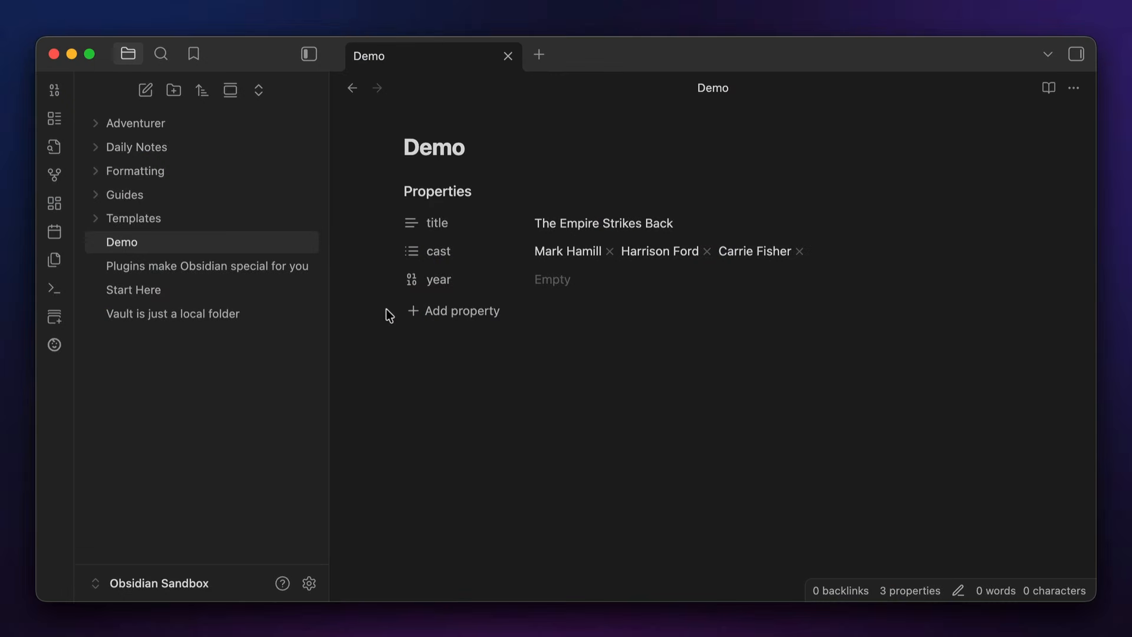
# Step: Set the Demo note's year property to 1980
pyautogui.click(540, 279)
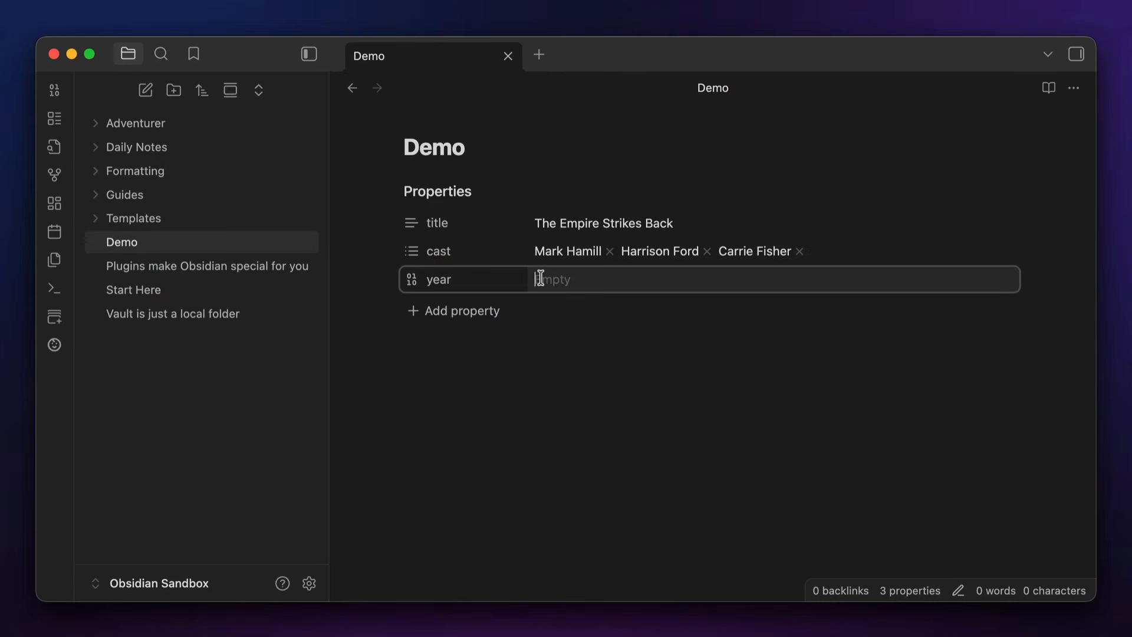
pyautogui.write('19')
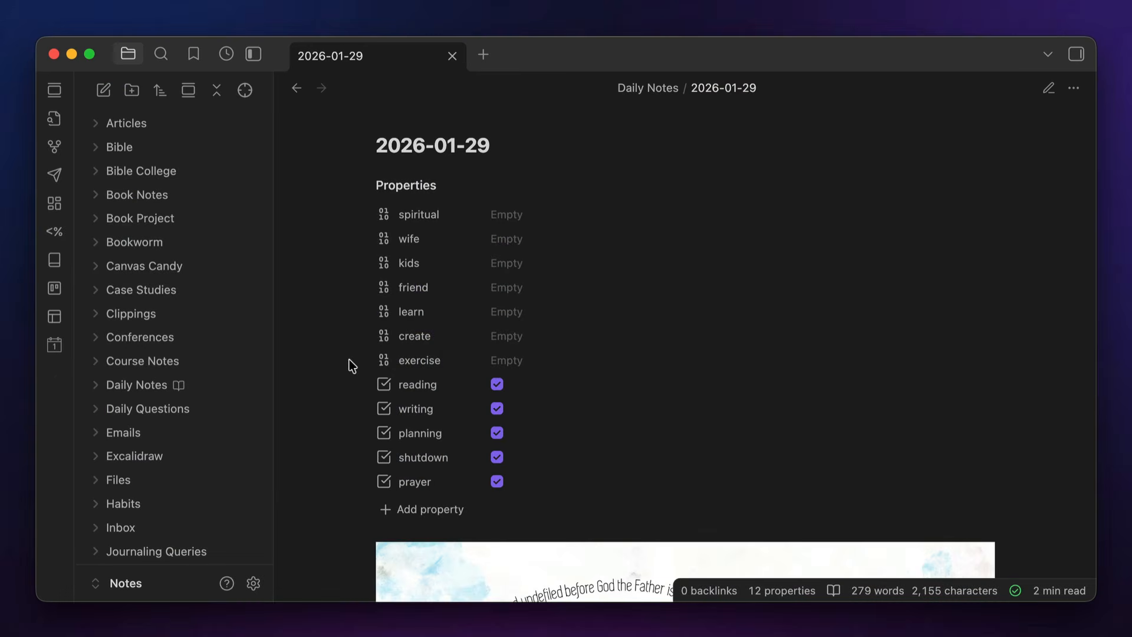
# Step: Enter a score of 9 for exercise in the 2026-01-29 daily note
pyautogui.click(509, 360)
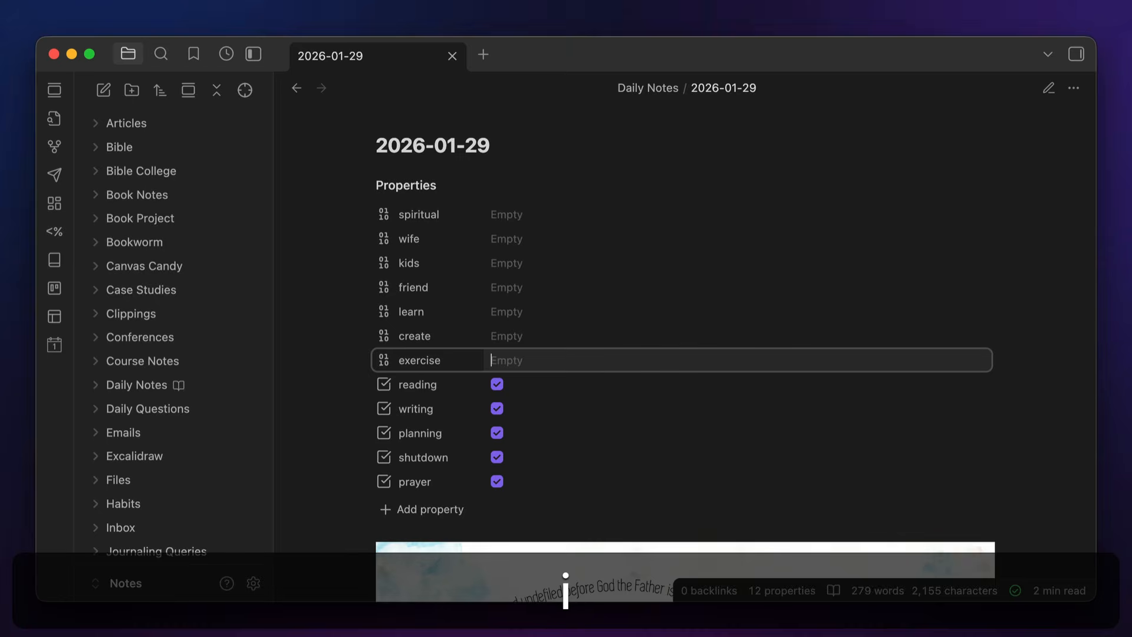
pyautogui.write('9')
pyautogui.press('Return')
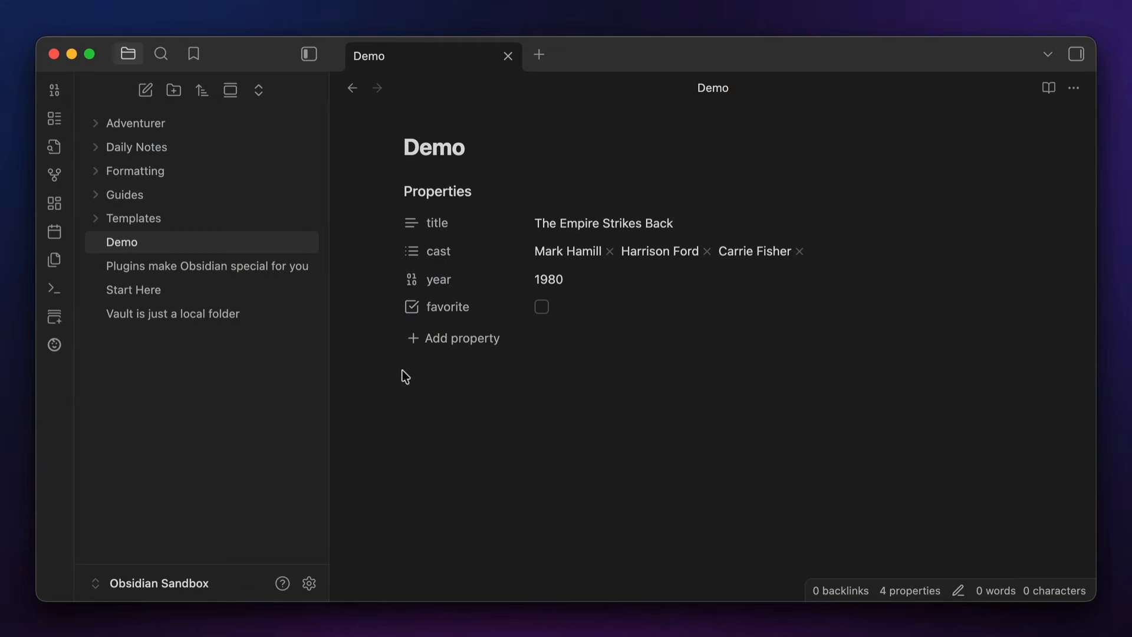
# Step: Mark the movie in the Demo note as a favorite
pyautogui.click(542, 307)
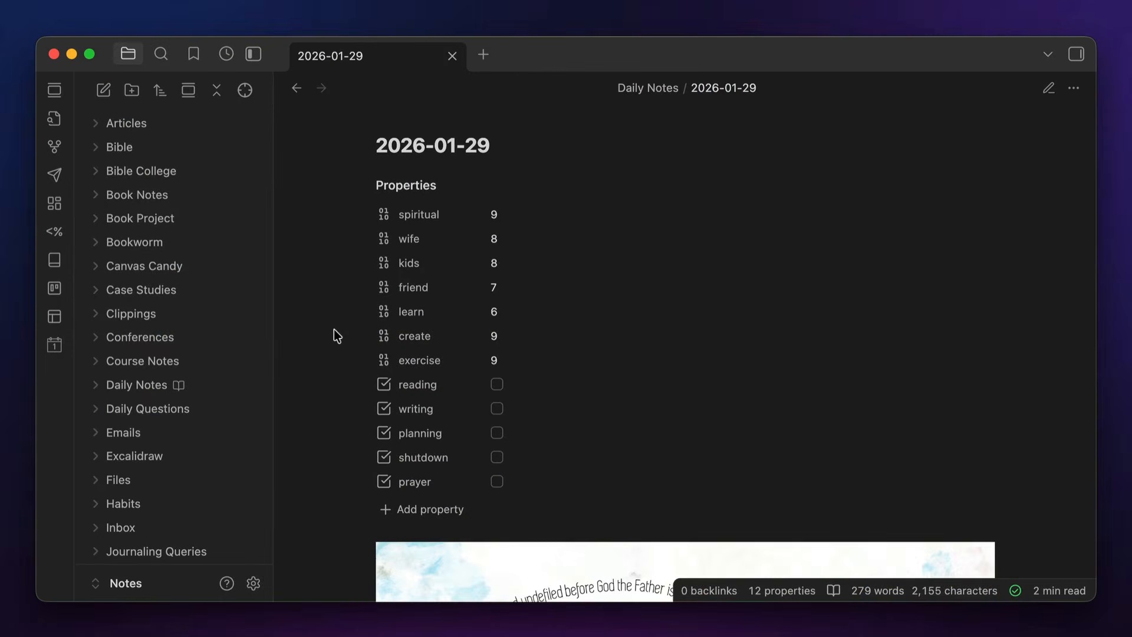
# Step: Check off the reading, writing and planning habits in the 2026-01-29 daily note
pyautogui.click(496, 384)
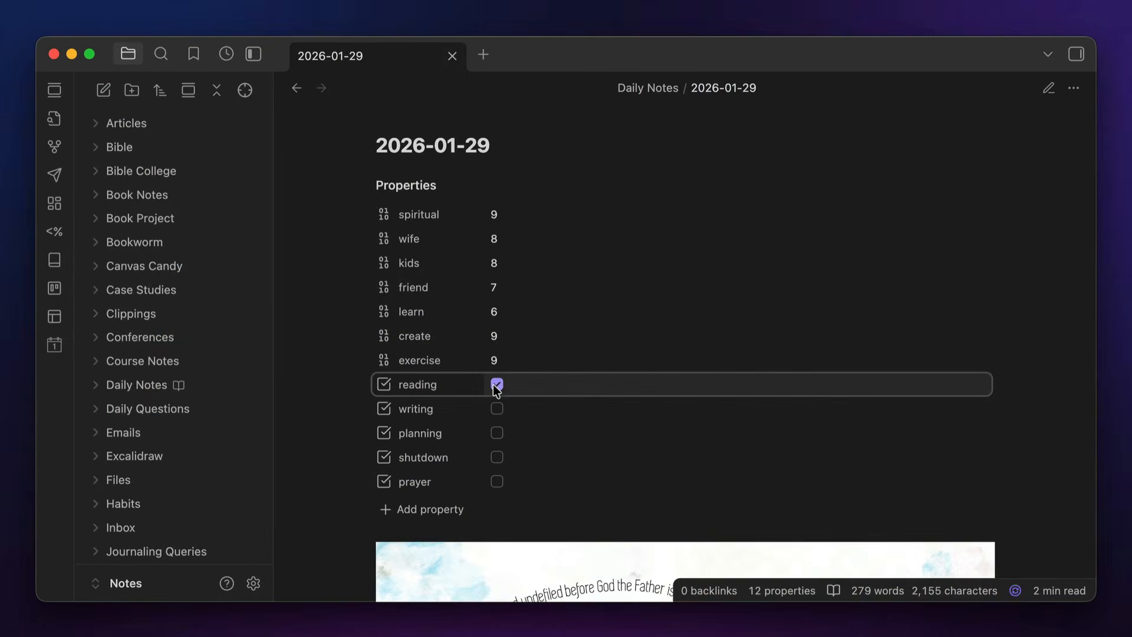
pyautogui.click(496, 408)
pyautogui.click(497, 433)
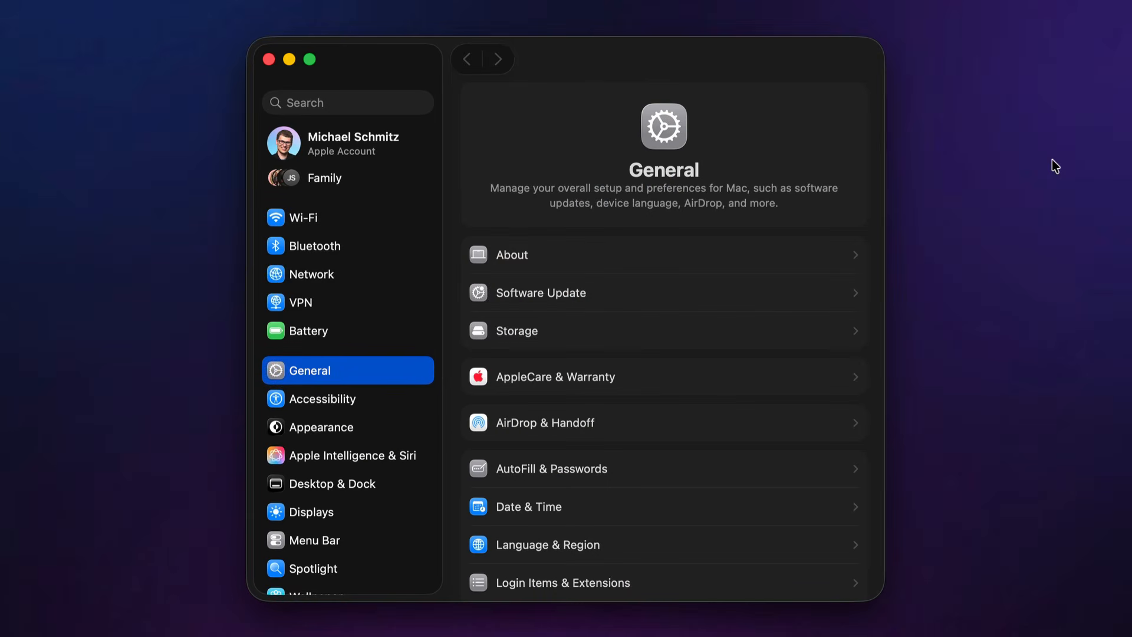
# Step: Open the Language & Region settings in the Mac's System Settings
pyautogui.click(707, 545)
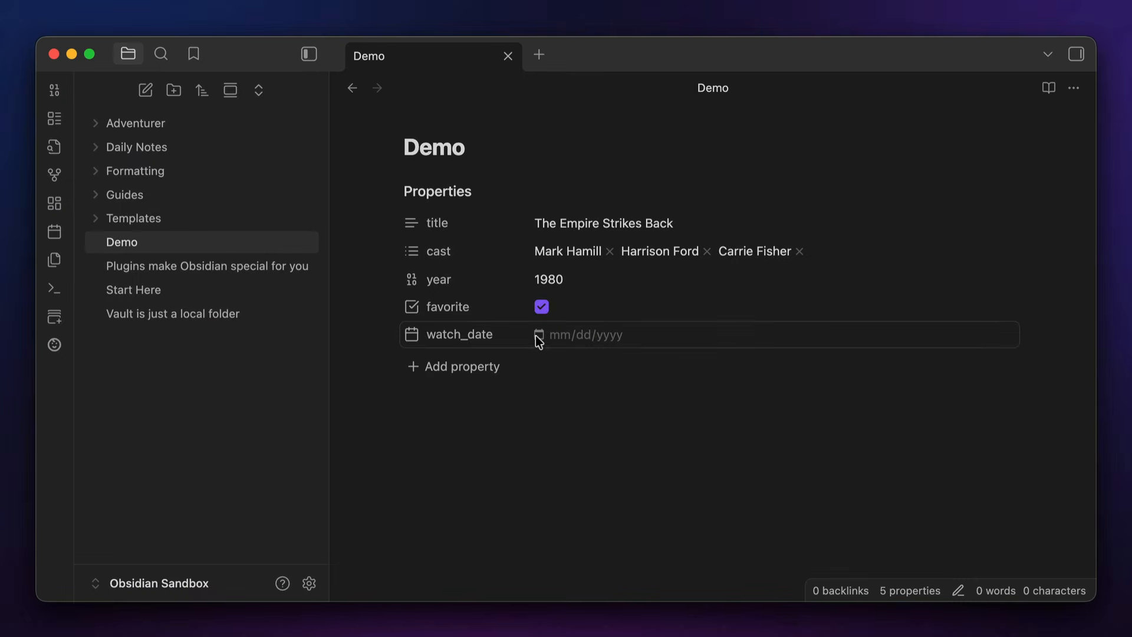
# Step: Set the Demo note's watch_date property to 01/12/2026
pyautogui.click(539, 334)
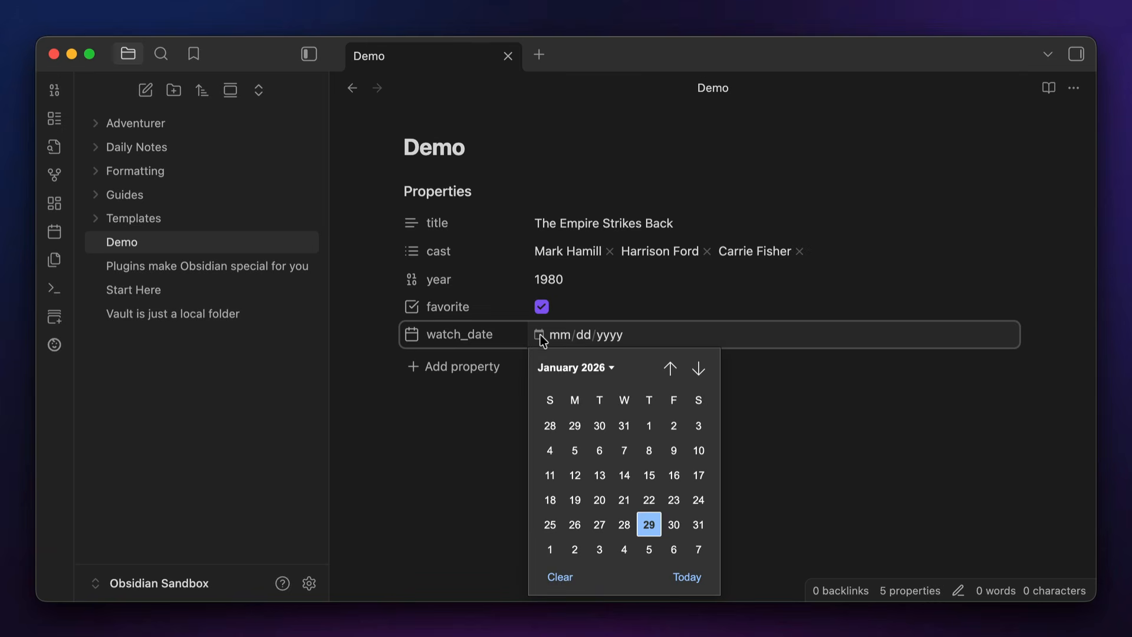
pyautogui.click(573, 473)
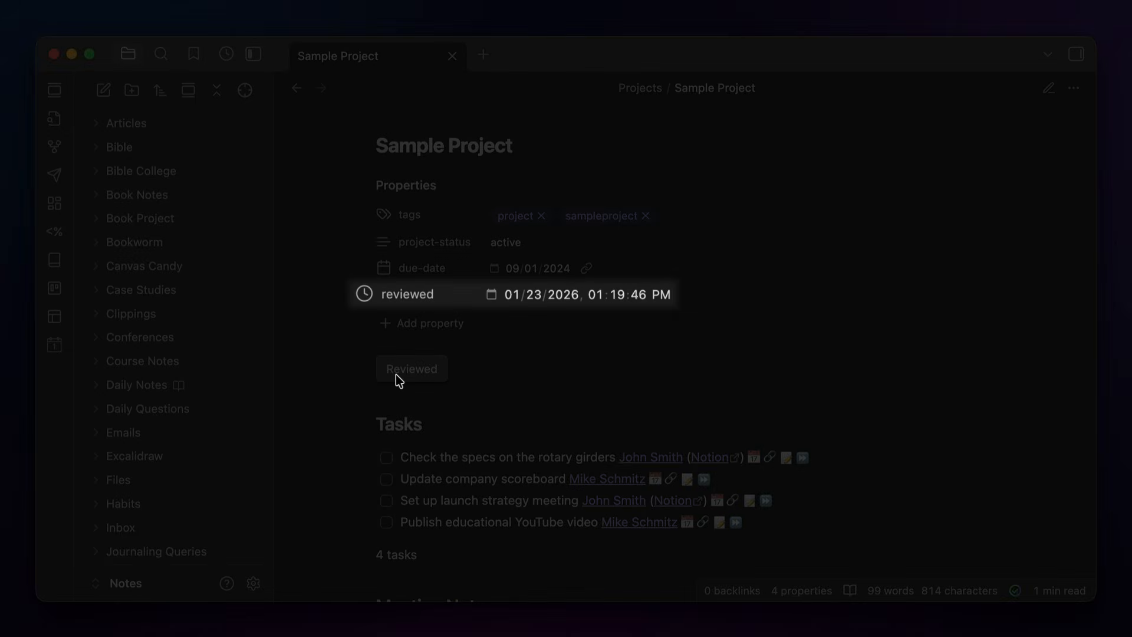
# Step: Mark the Sample Project note as reviewed to update its reviewed date and time
pyautogui.click(395, 375)
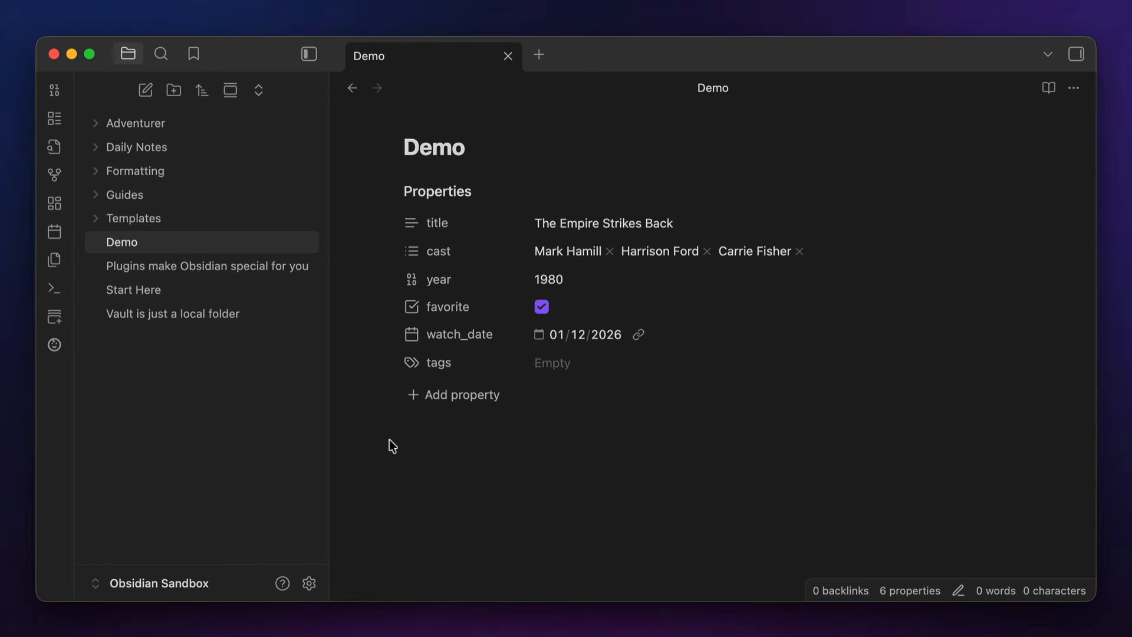
# Step: Add the tags starwars and actuallygood to the Demo note's tags property
pyautogui.click(567, 361)
pyautogui.write('sta')
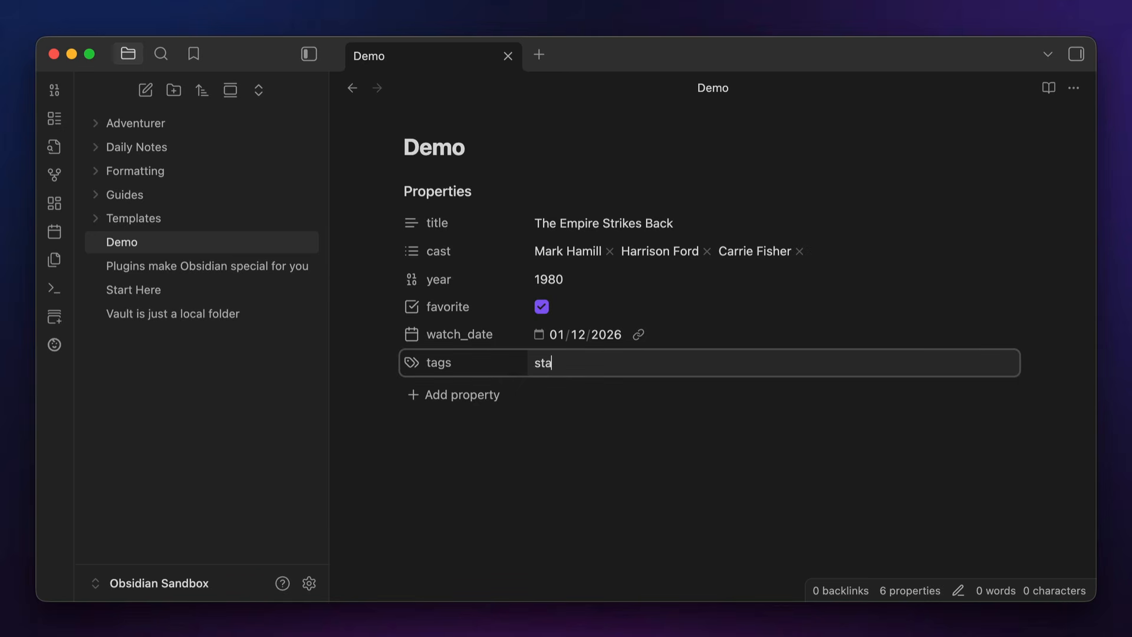
pyautogui.write('rwars')
pyautogui.press('Return')
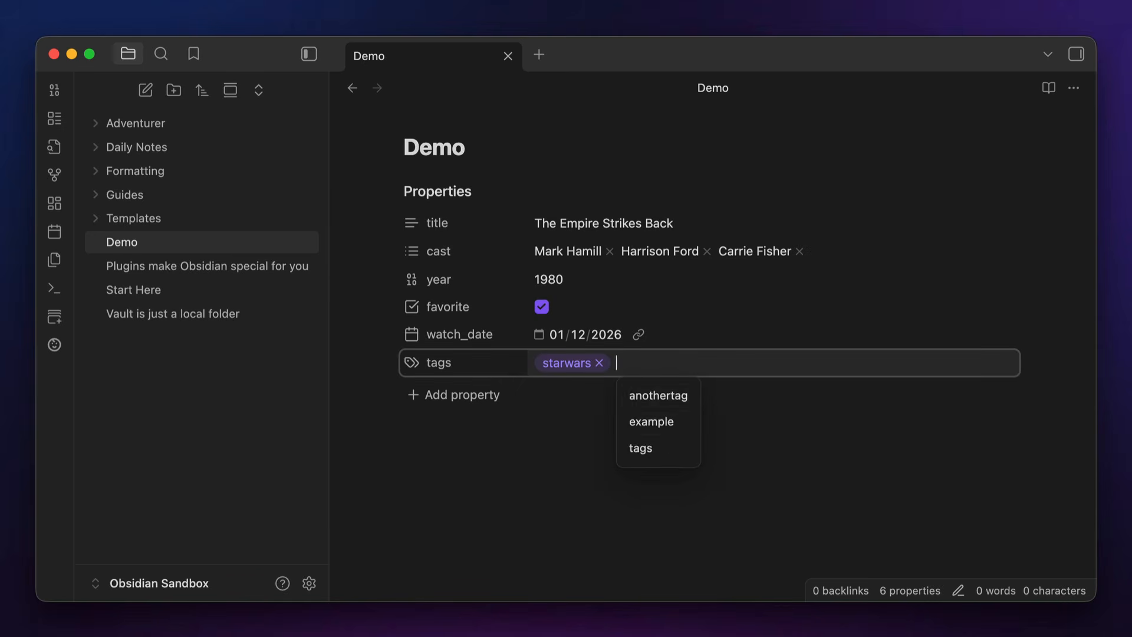
pyautogui.write('actuallygood')
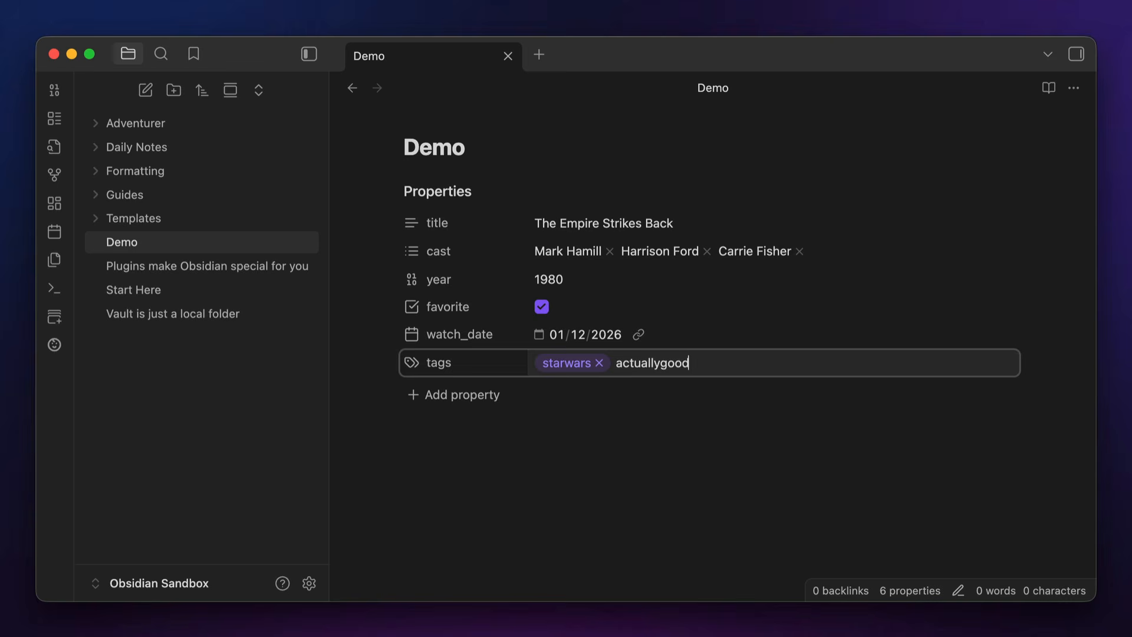
pyautogui.press('Return')
pyautogui.press('Escape')
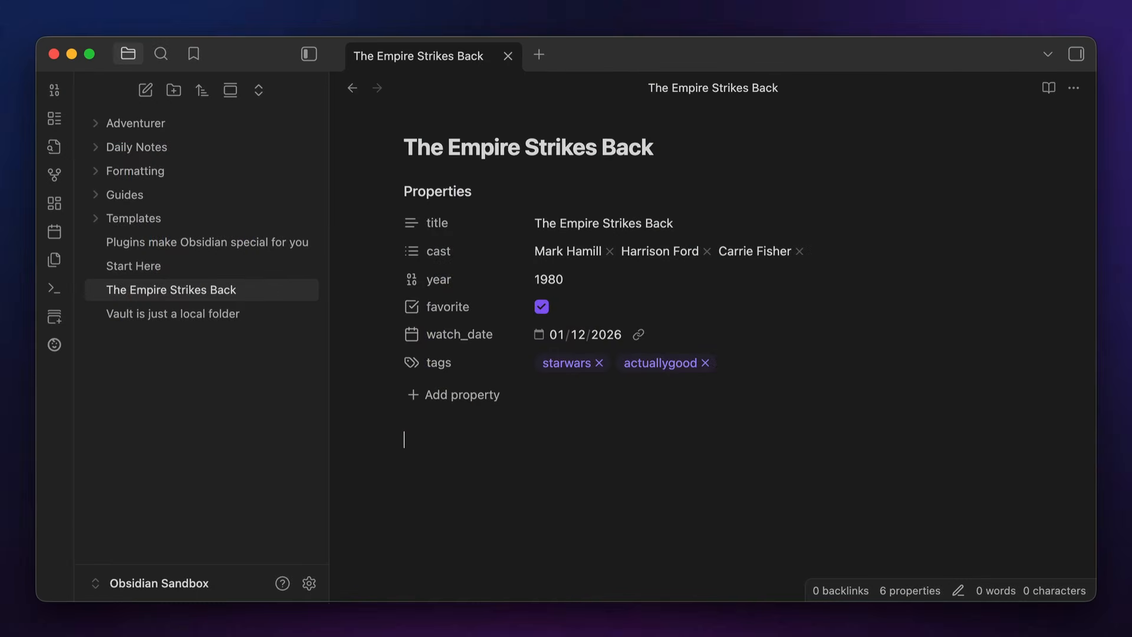
# Step: Try an internal link to The Empire Strikes Back by its full title in the note body, and clear it
pyautogui.write('[[The Emp')
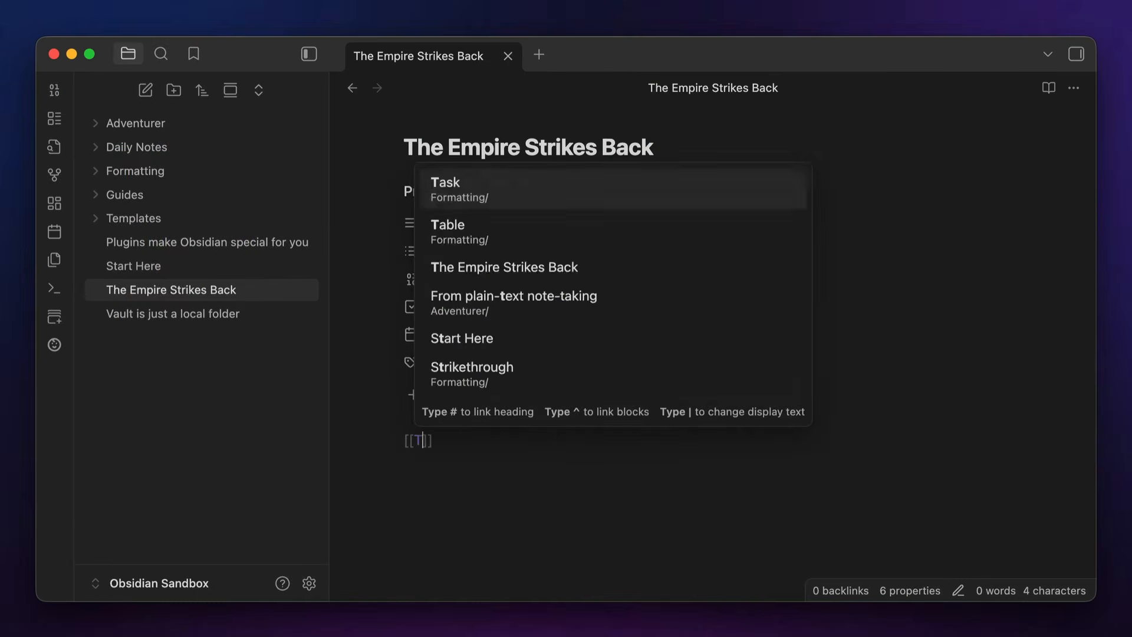
pyautogui.write('ire Str')
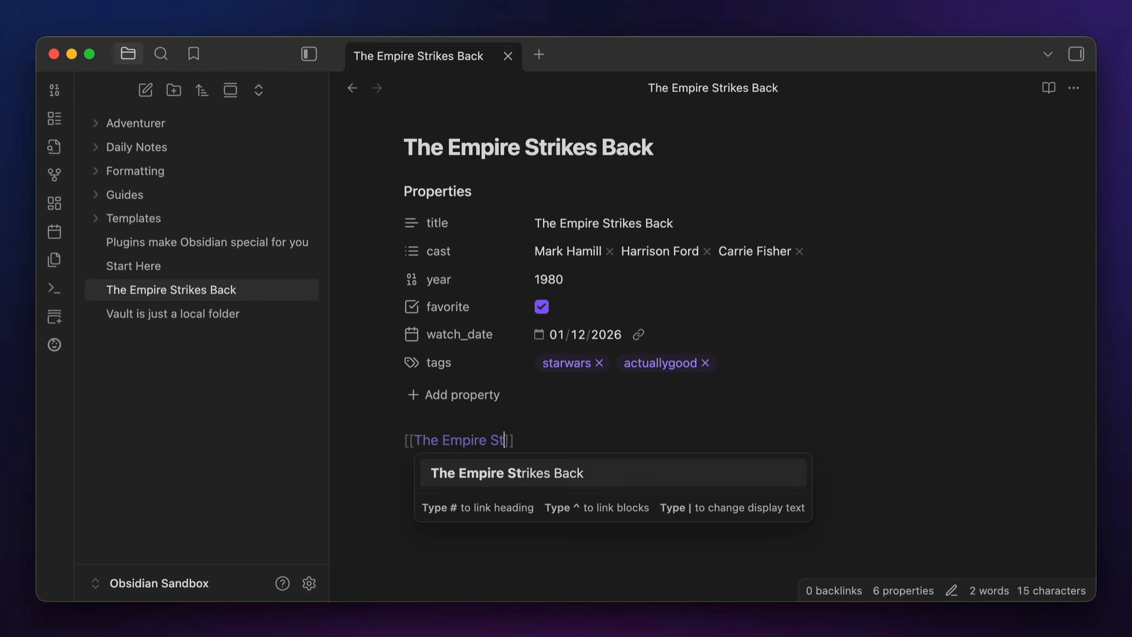
pyautogui.write('ikes Back')
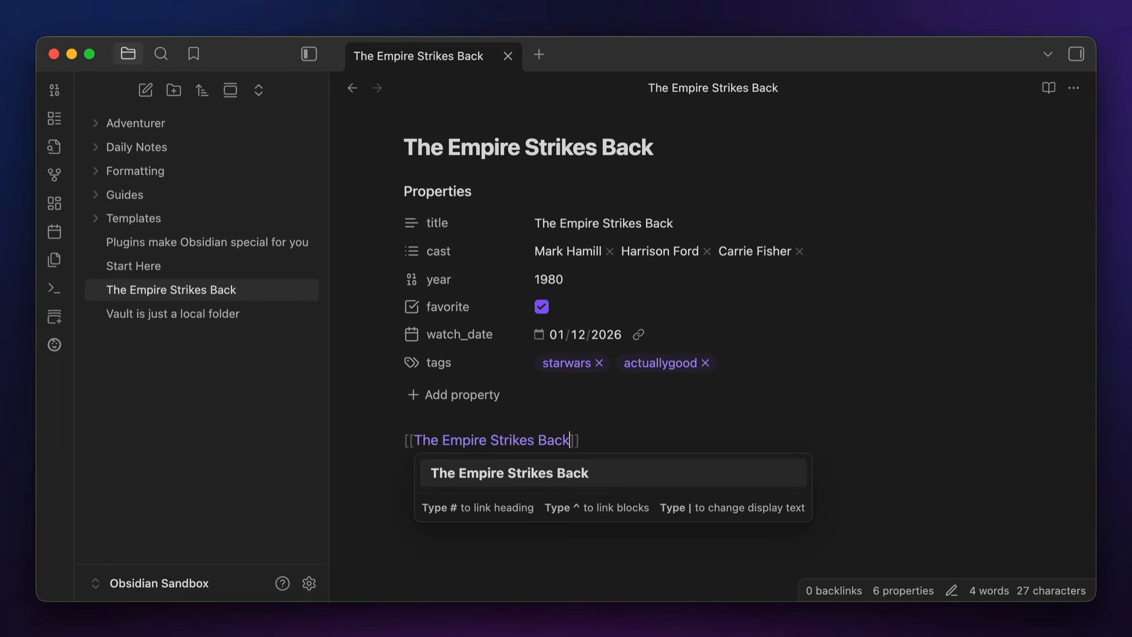
pyautogui.press('Return')
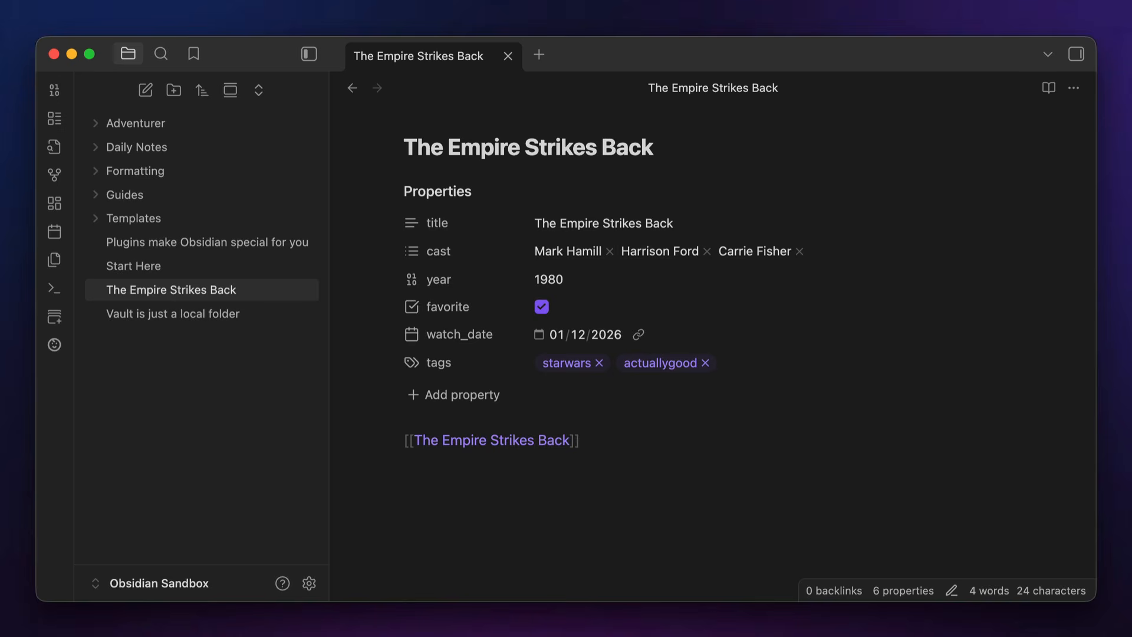
pyautogui.press('super+BackSpace')
# Step: Add an aliases property to The Empire Strikes Back note with the value Episode V
pyautogui.click(447, 398)
pyautogui.write('aliases')
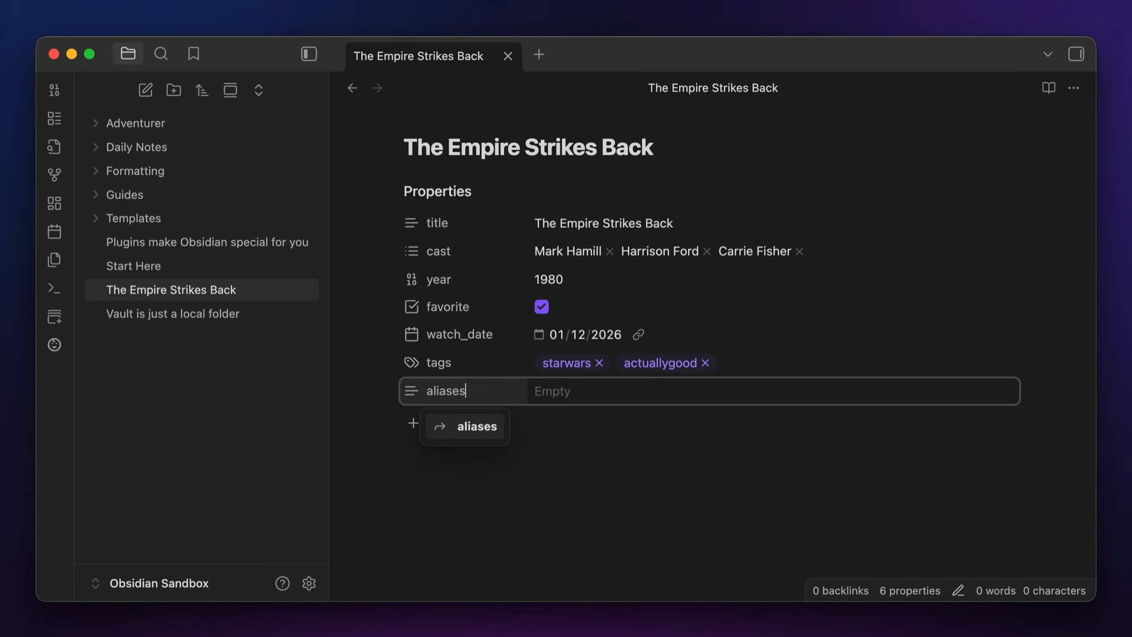
pyautogui.press('Return')
pyautogui.write('Episode V')
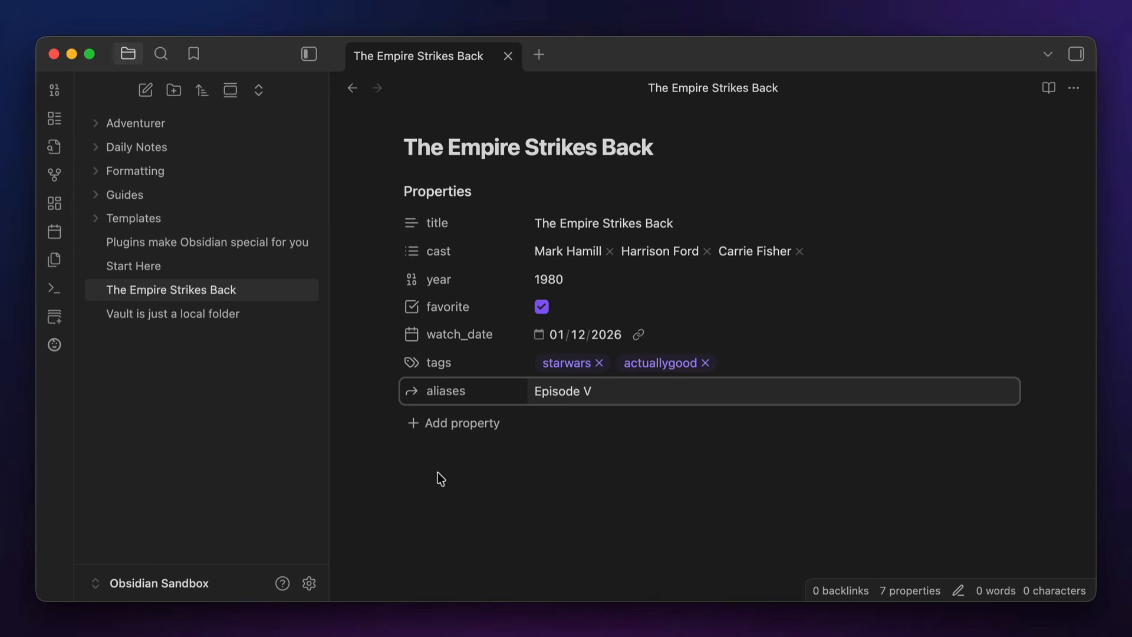
# Step: Start an internal link in the note body using the note's alias, Episode V
pyautogui.click(439, 491)
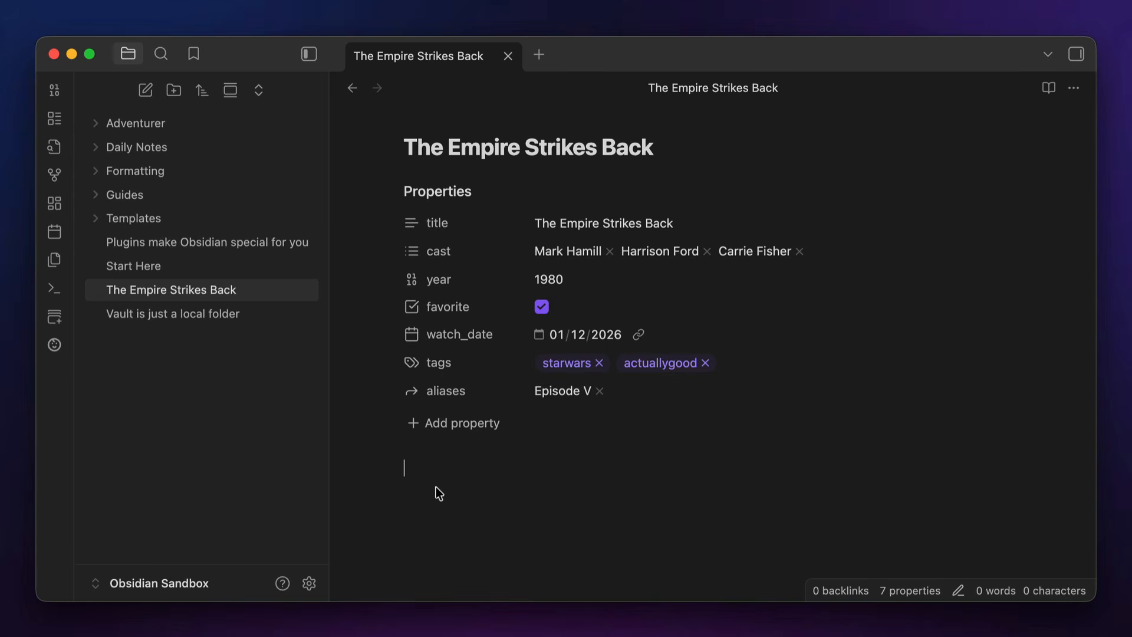
pyautogui.write('[[Episode')
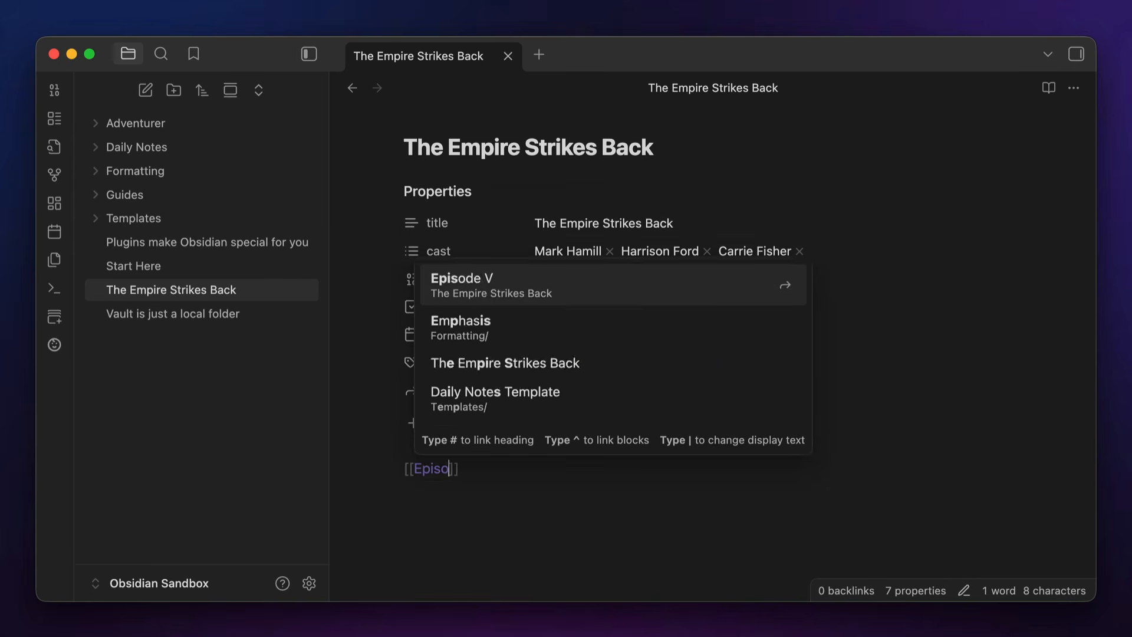